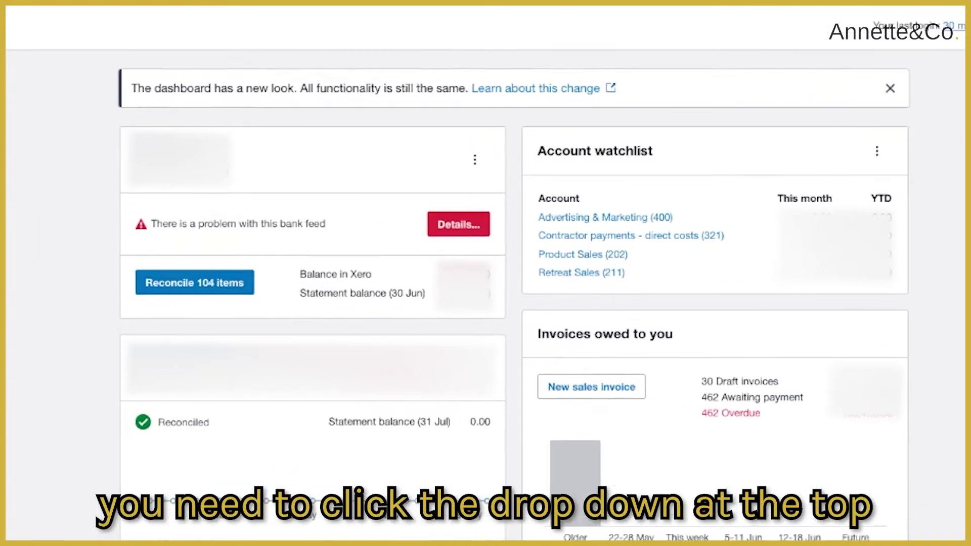
Go from the organisation menu to Settings > Users and start inviting a new user
{"action": "left_click", "coordinate": [97, 32]}
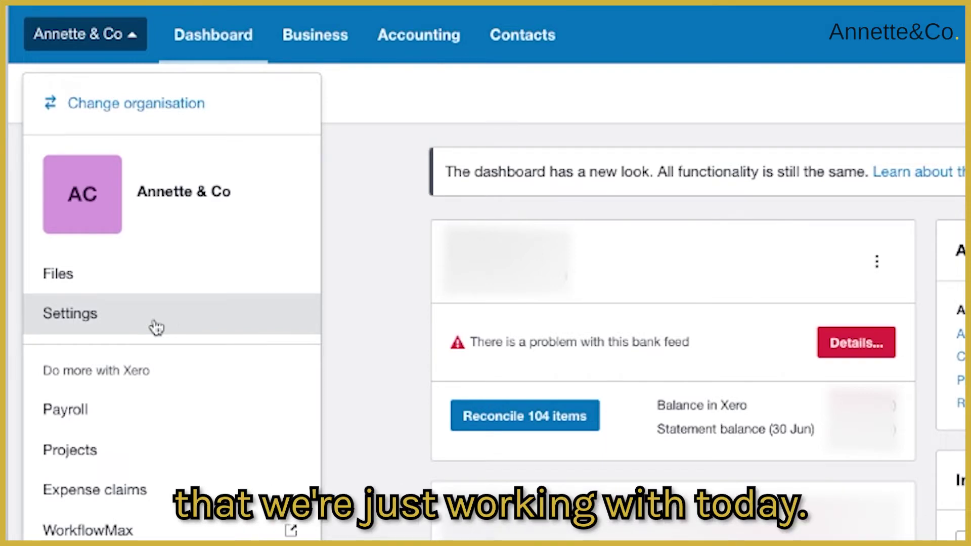
{"action": "left_click", "coordinate": [136, 326]}
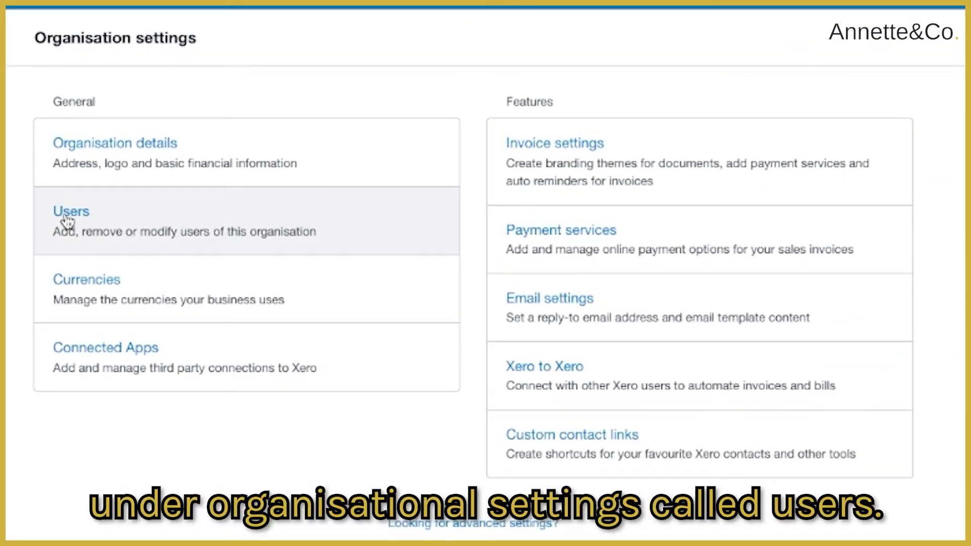
{"action": "left_click", "coordinate": [56, 193]}
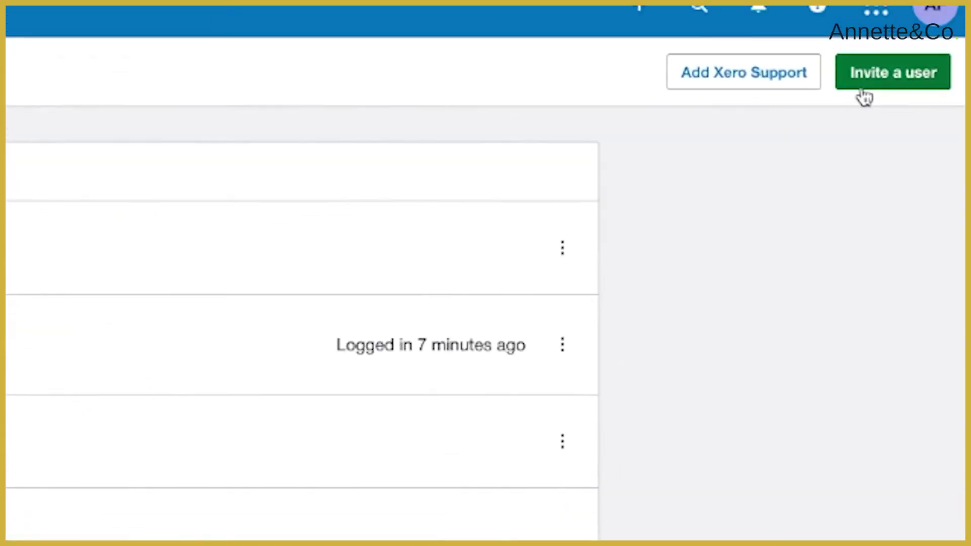
{"action": "left_click", "coordinate": [910, 78]}
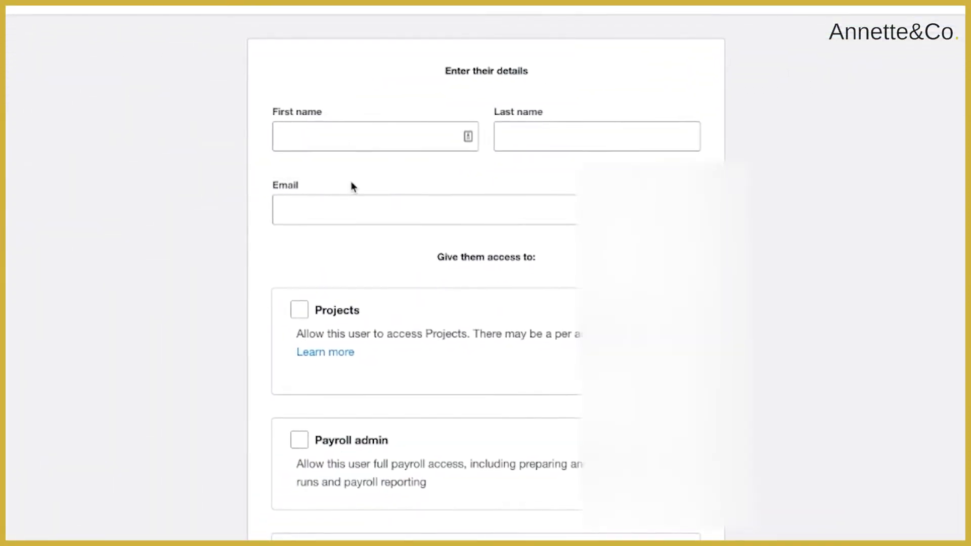
Enter the invitee's first name, last name and business e-mail, dismissing the autofill suggestions
{"action": "left_click", "coordinate": [339, 135]}
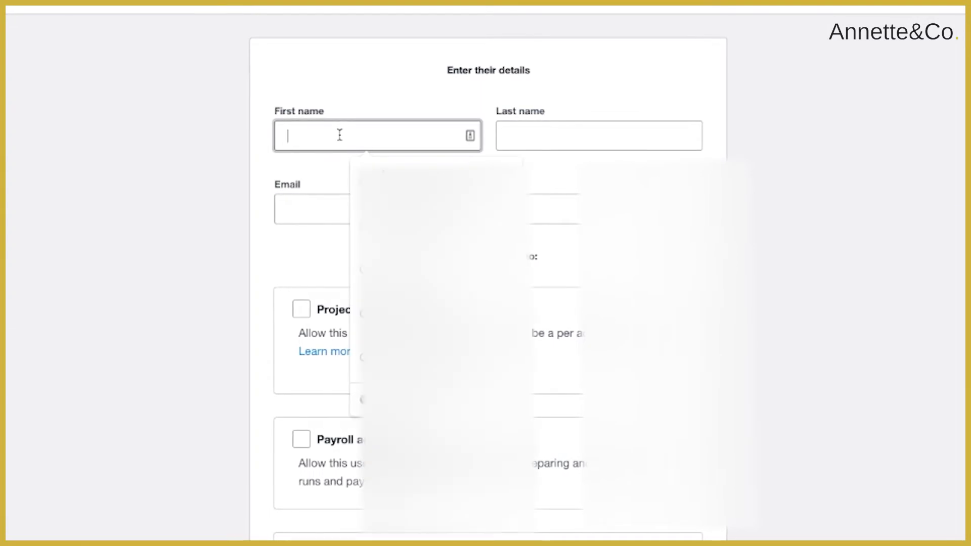
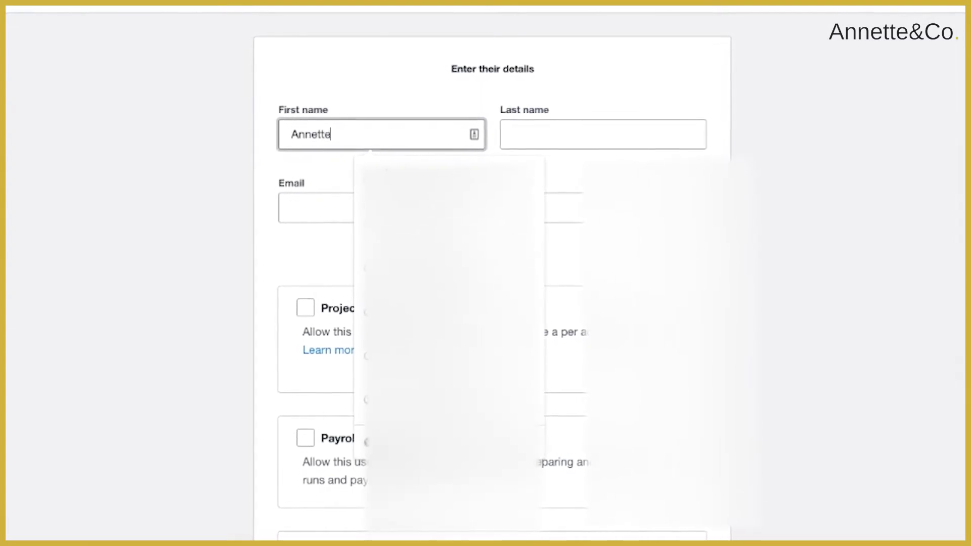
{"action": "key", "text": "Tab"}
{"action": "key", "text": "Tab"}
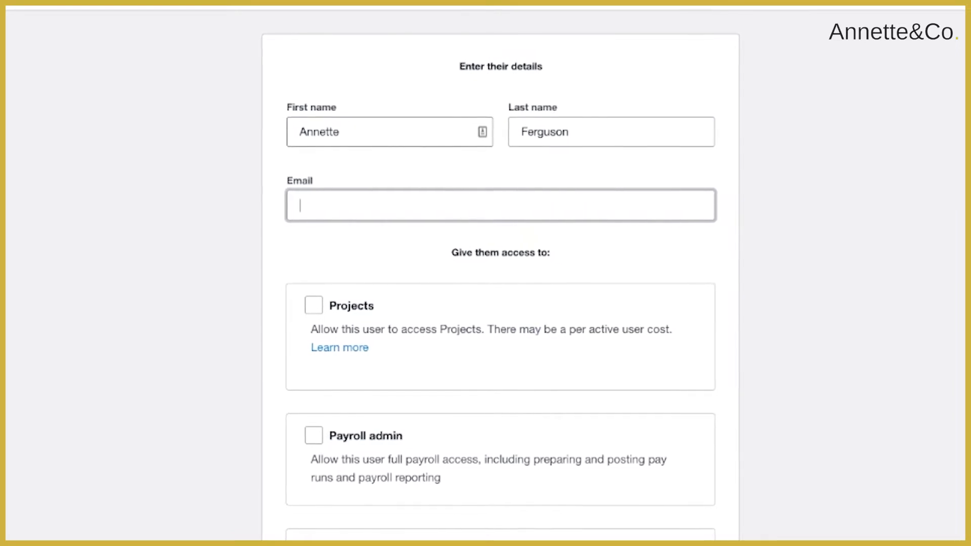
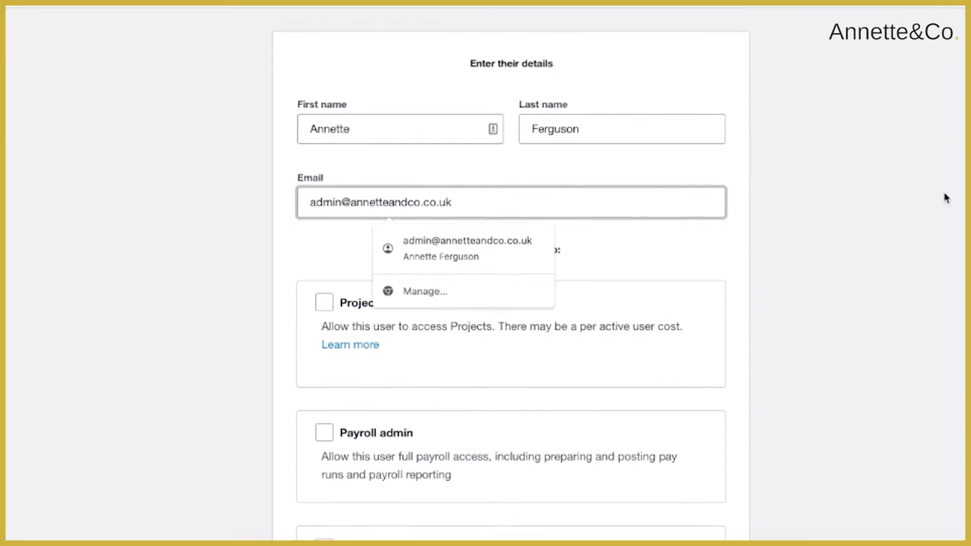
{"action": "left_click", "coordinate": [748, 254]}
{"action": "scroll", "coordinate": [811, 255], "scroll_direction": "down", "scroll_amount": 3}
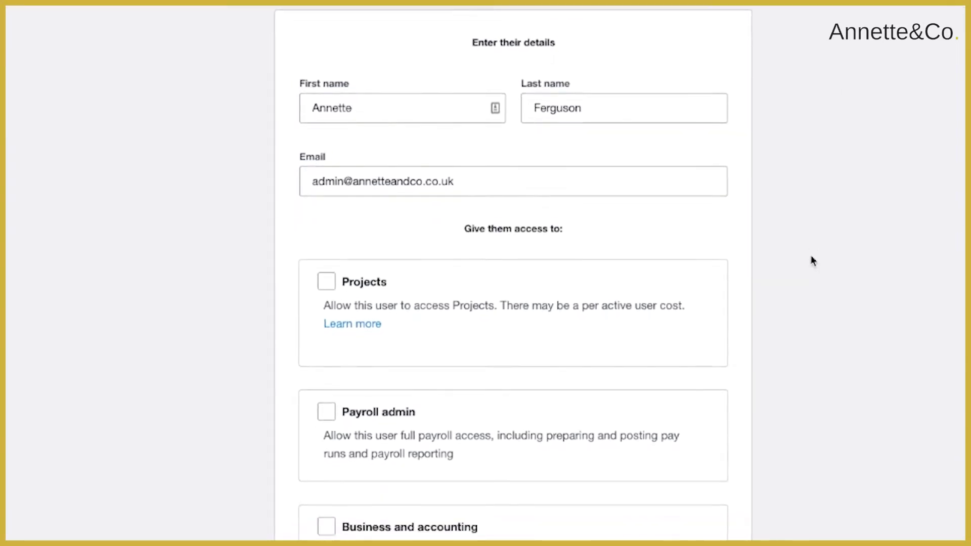
Compare the Standard, Limited and Admin Projects access levels, then leave Projects unticked
{"action": "left_click", "coordinate": [330, 194]}
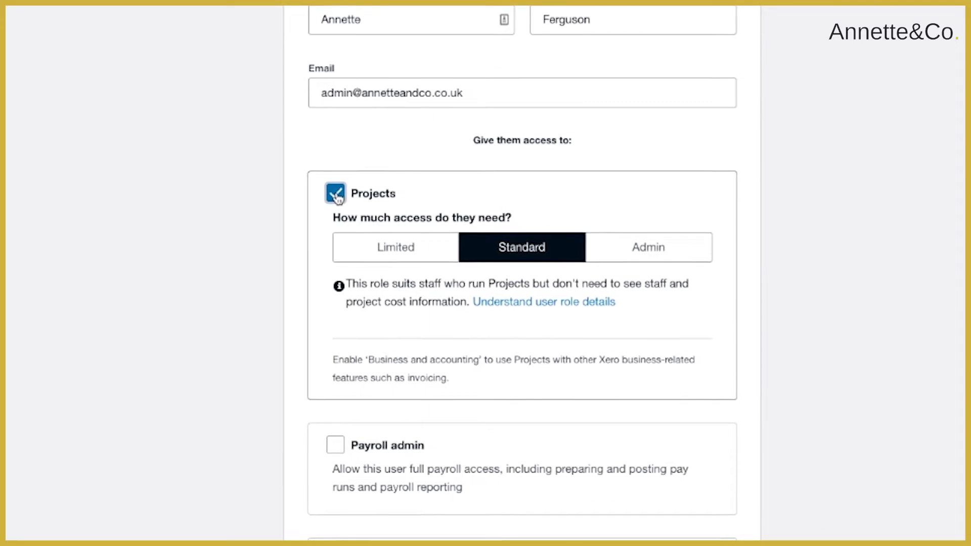
{"action": "left_click", "coordinate": [338, 194]}
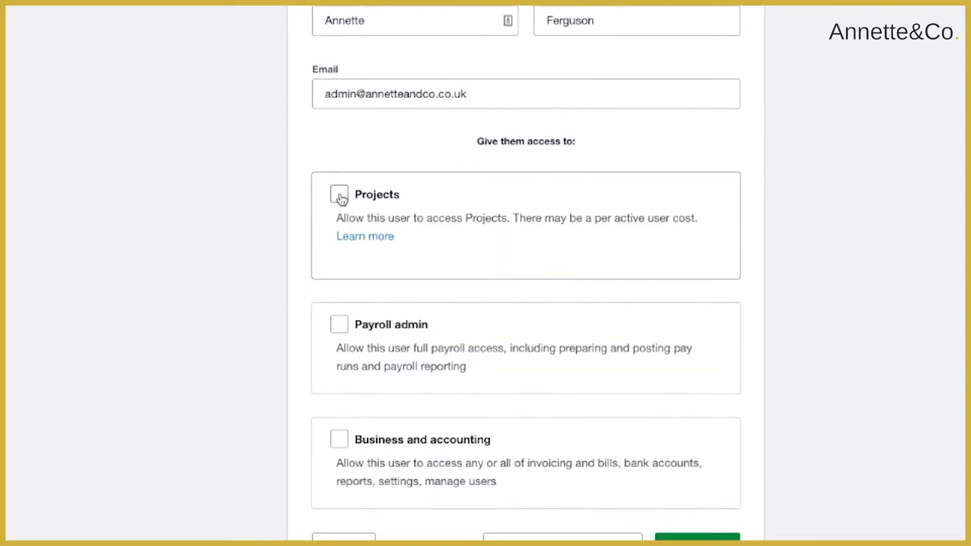
{"action": "left_click", "coordinate": [339, 195]}
{"action": "left_click", "coordinate": [416, 260]}
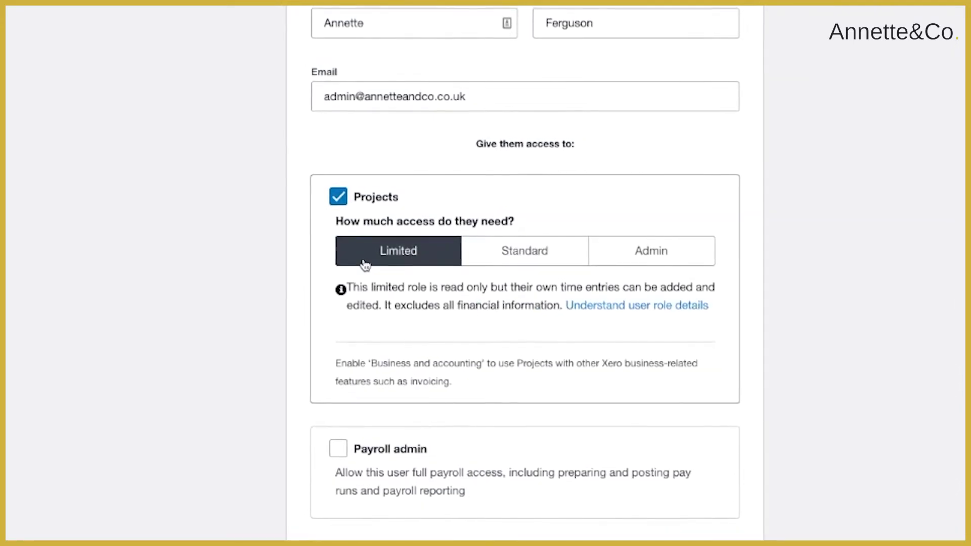
{"action": "left_click", "coordinate": [533, 245]}
{"action": "left_click", "coordinate": [678, 258]}
{"action": "left_click", "coordinate": [510, 257]}
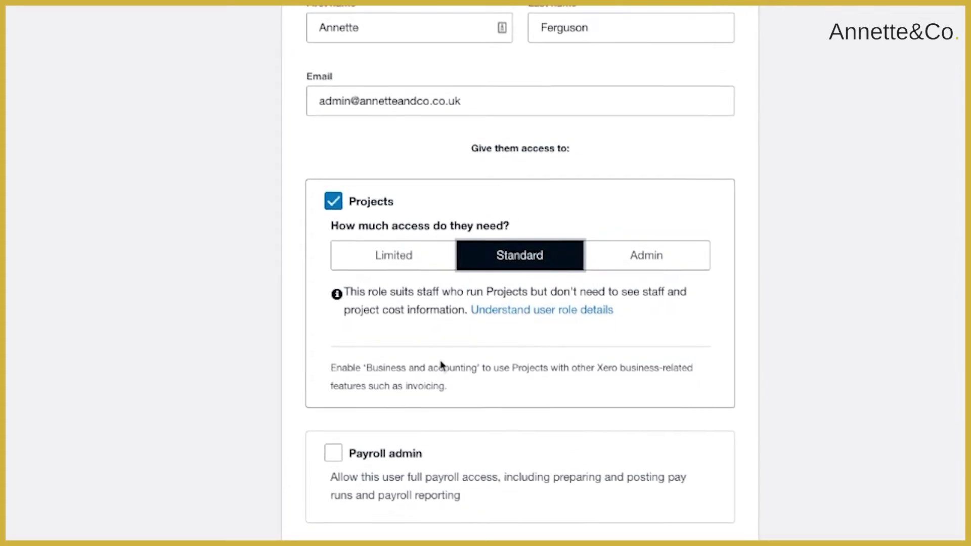
{"action": "left_click", "coordinate": [332, 202]}
Leave Payroll admin unticked after toggling it, and tick Business and accounting access
{"action": "left_click", "coordinate": [329, 335]}
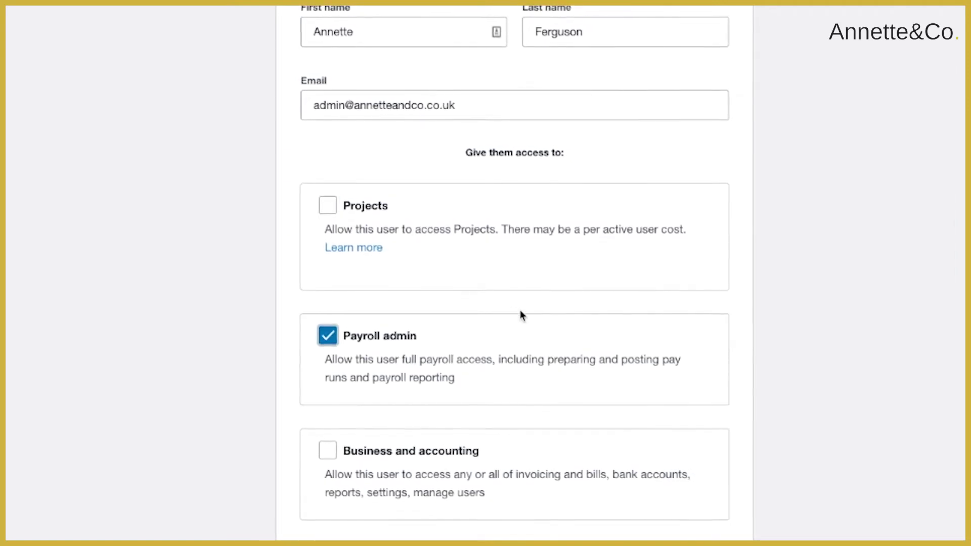
{"action": "left_click", "coordinate": [324, 336]}
{"action": "left_click", "coordinate": [326, 338]}
{"action": "left_click", "coordinate": [324, 340]}
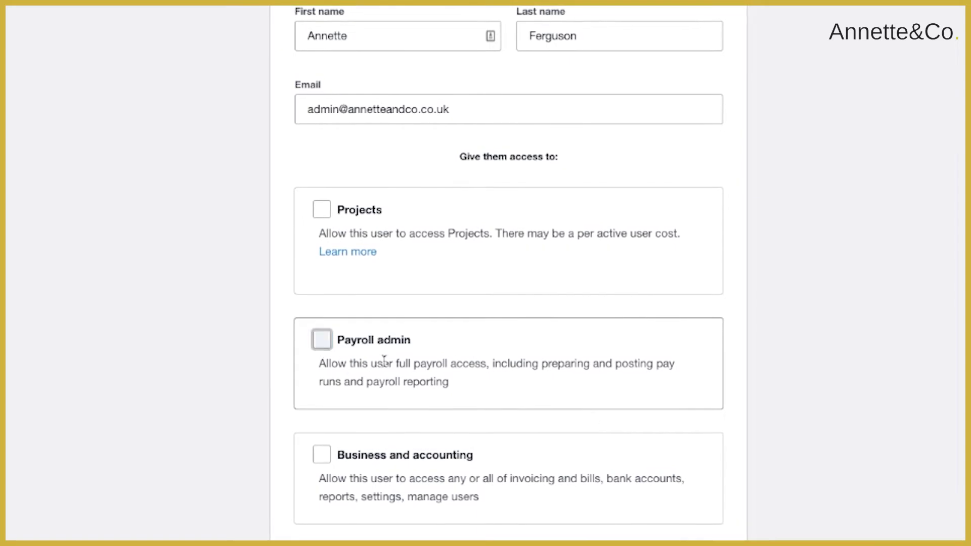
{"action": "left_click", "coordinate": [317, 459]}
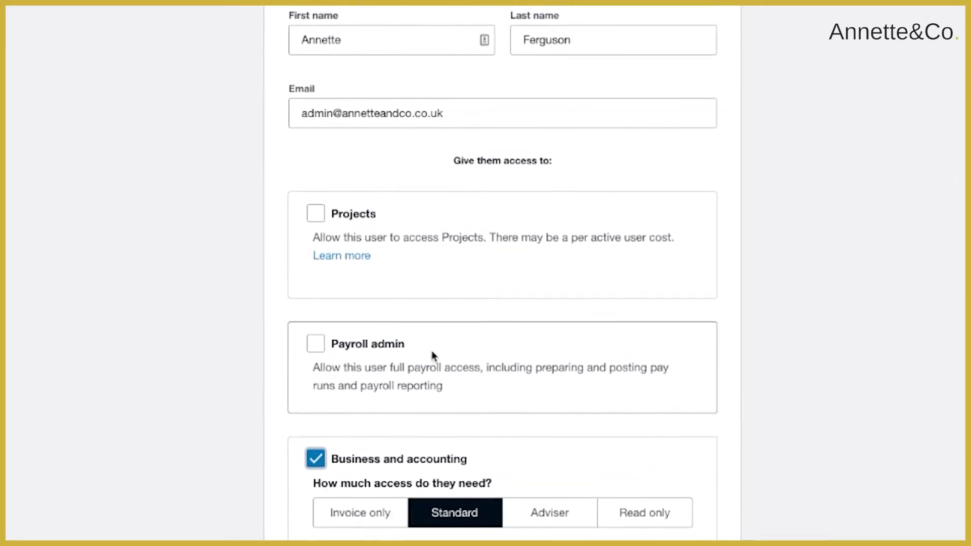
Set the Business and accounting role to Invoice only
{"action": "scroll", "coordinate": [432, 350], "scroll_direction": "down", "scroll_amount": 3}
{"action": "scroll", "coordinate": [433, 351], "scroll_direction": "down", "scroll_amount": 6}
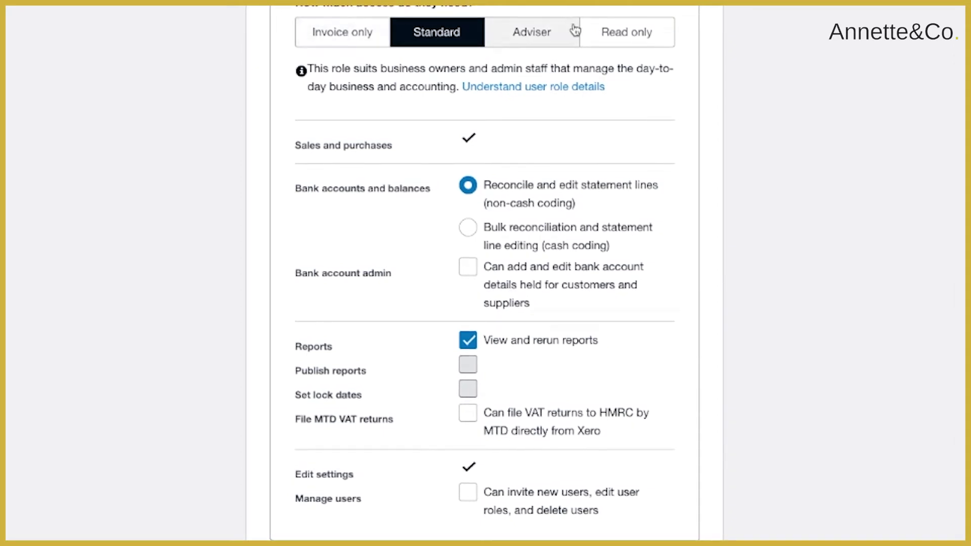
{"action": "left_click", "coordinate": [332, 43]}
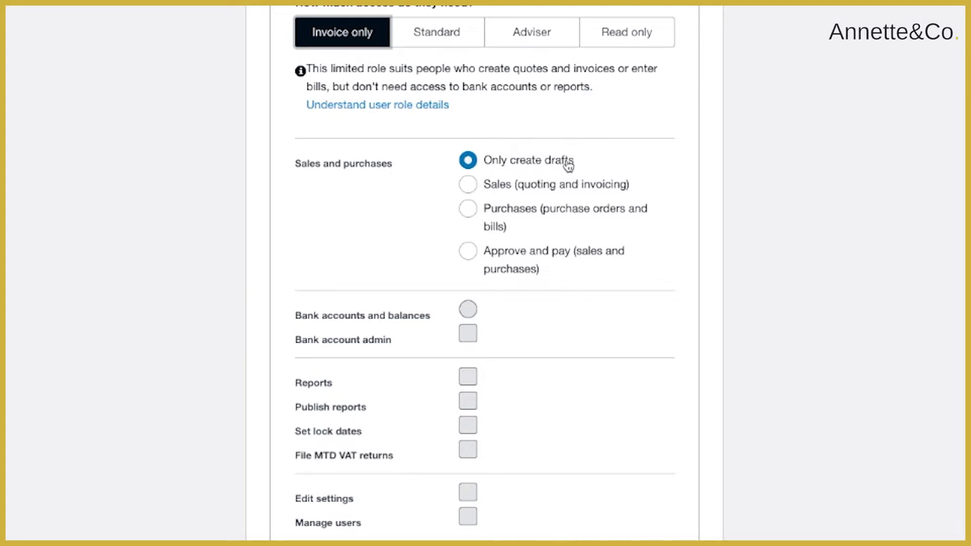
Try the Invoice only sales, purchases, approve-and-pay and bank-details options, returning to drafts only
{"action": "left_click", "coordinate": [468, 185]}
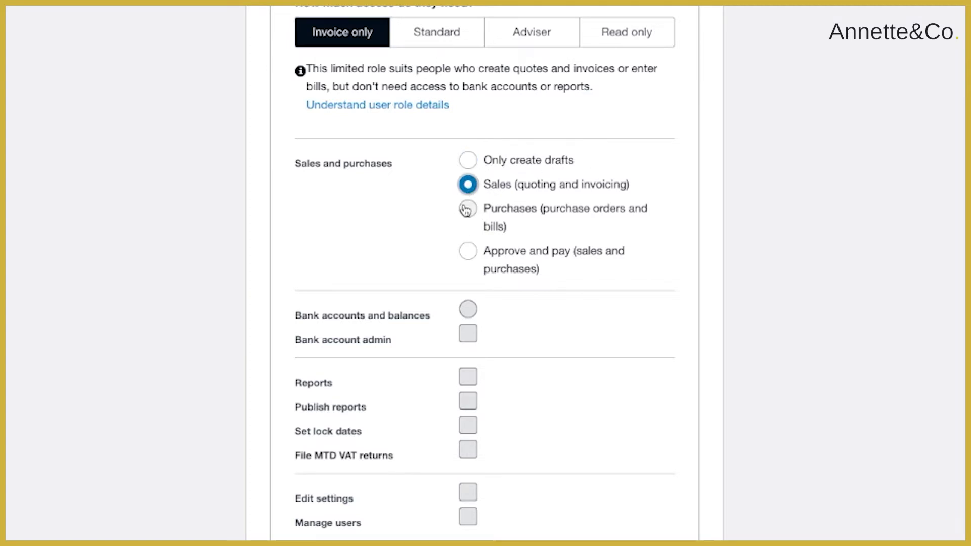
{"action": "left_click", "coordinate": [468, 212]}
{"action": "left_click", "coordinate": [467, 253]}
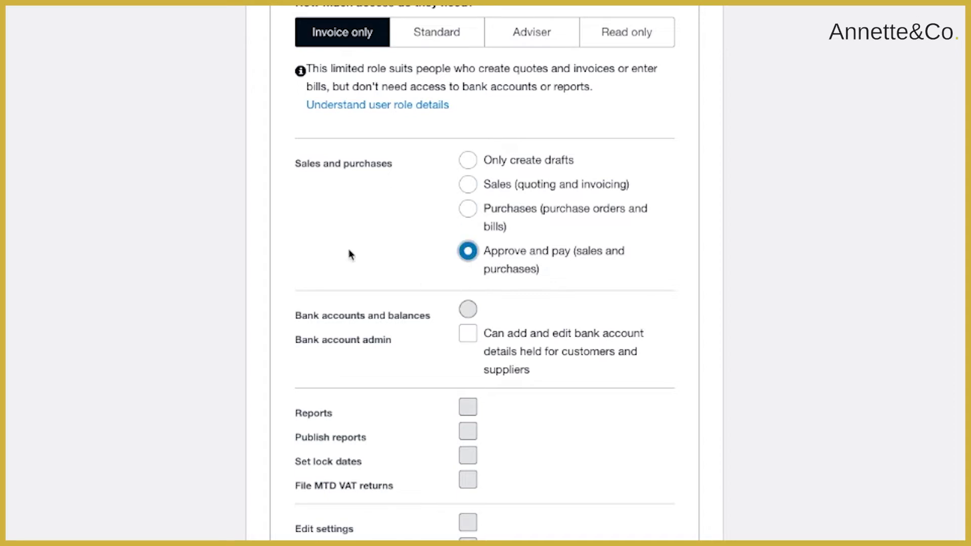
{"action": "left_click", "coordinate": [467, 335]}
{"action": "left_click", "coordinate": [464, 161]}
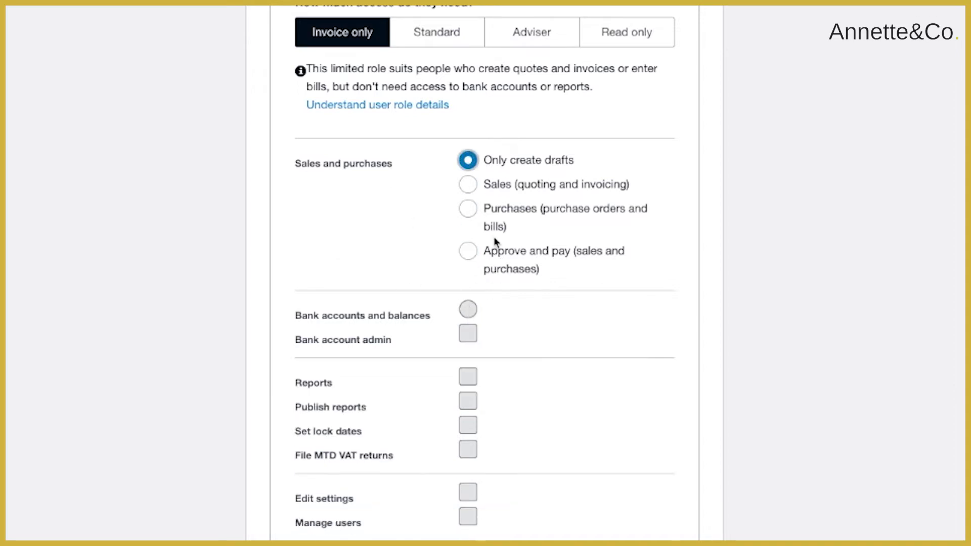
{"action": "left_click", "coordinate": [468, 185]}
{"action": "left_click", "coordinate": [468, 213]}
{"action": "left_click", "coordinate": [468, 251]}
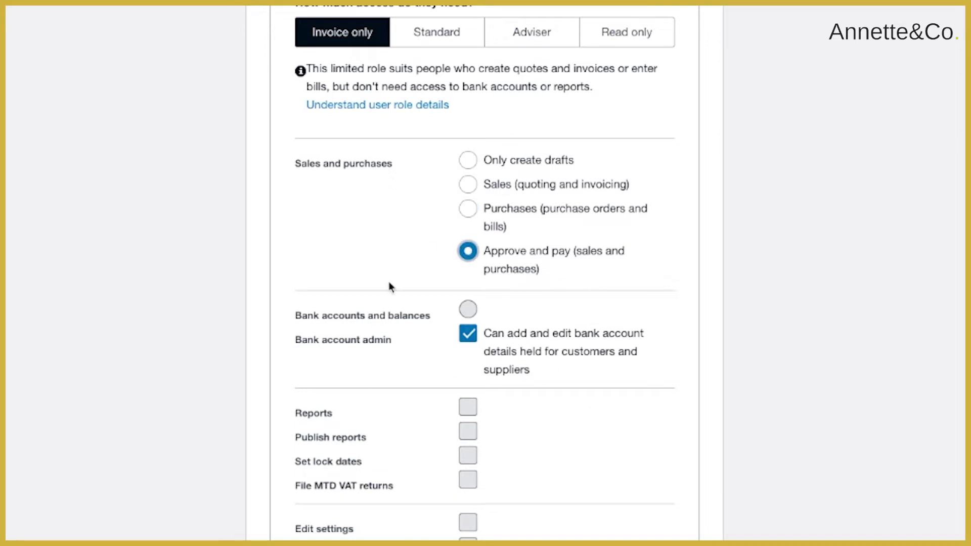
{"action": "left_click", "coordinate": [466, 161]}
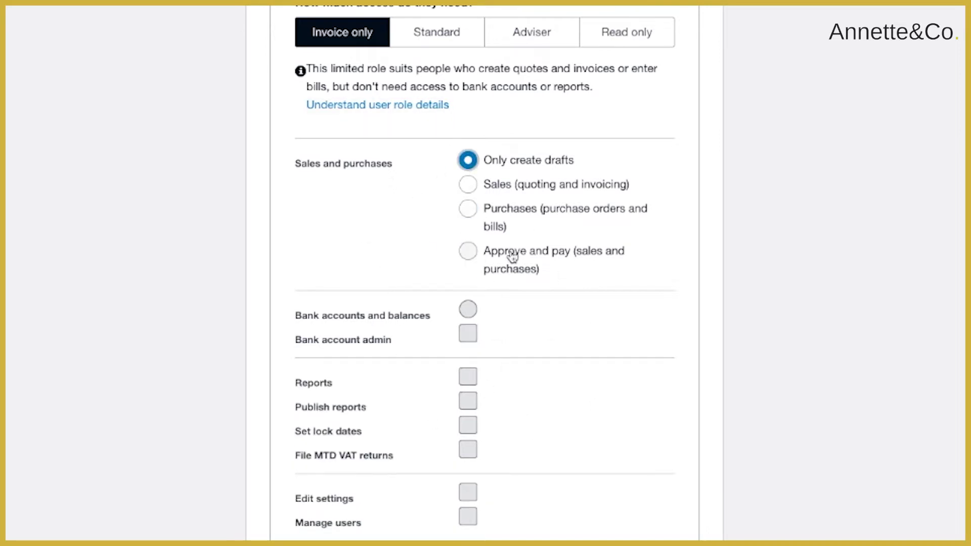
Test bank account admin alongside purchases, reset to drafts only, then choose the Standard role
{"action": "left_click", "coordinate": [475, 191]}
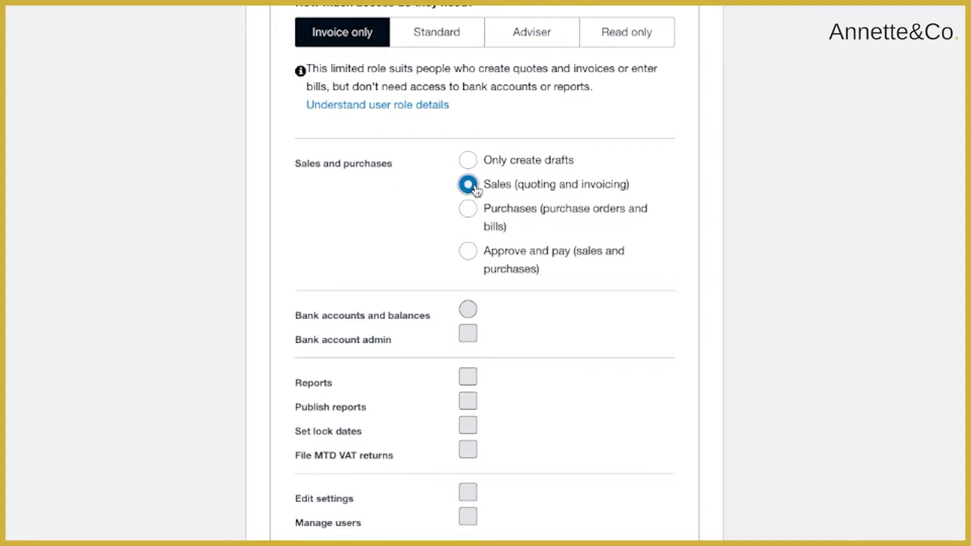
{"action": "left_click", "coordinate": [468, 221]}
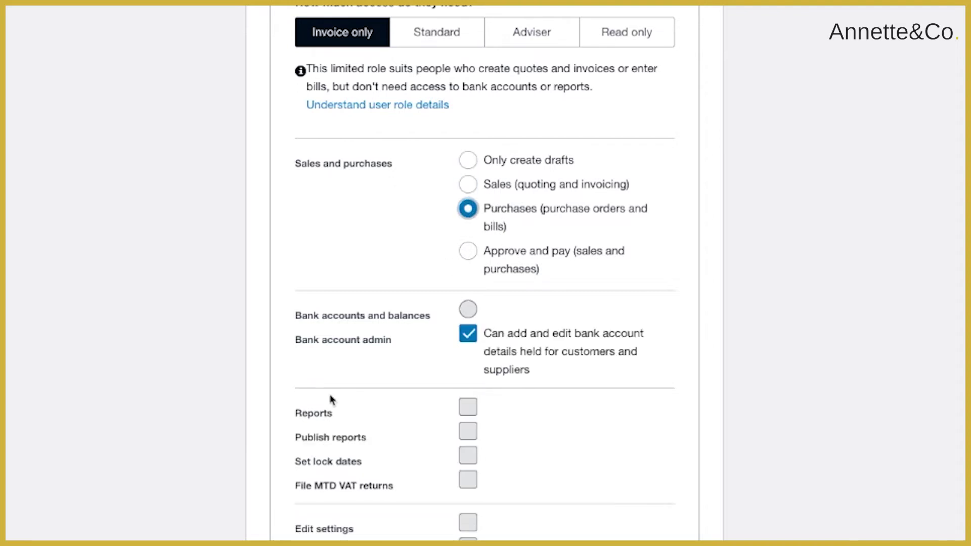
{"action": "left_click", "coordinate": [465, 338]}
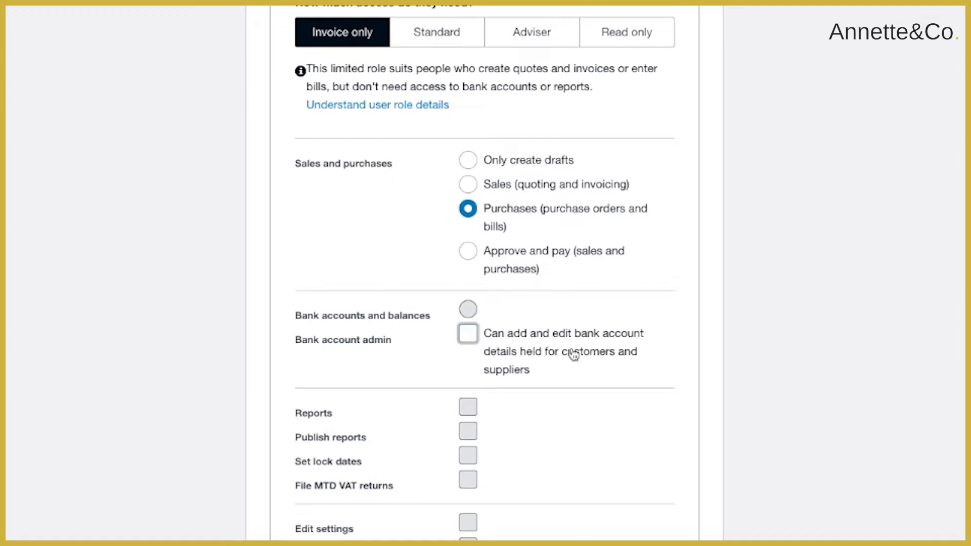
{"action": "left_click", "coordinate": [467, 335]}
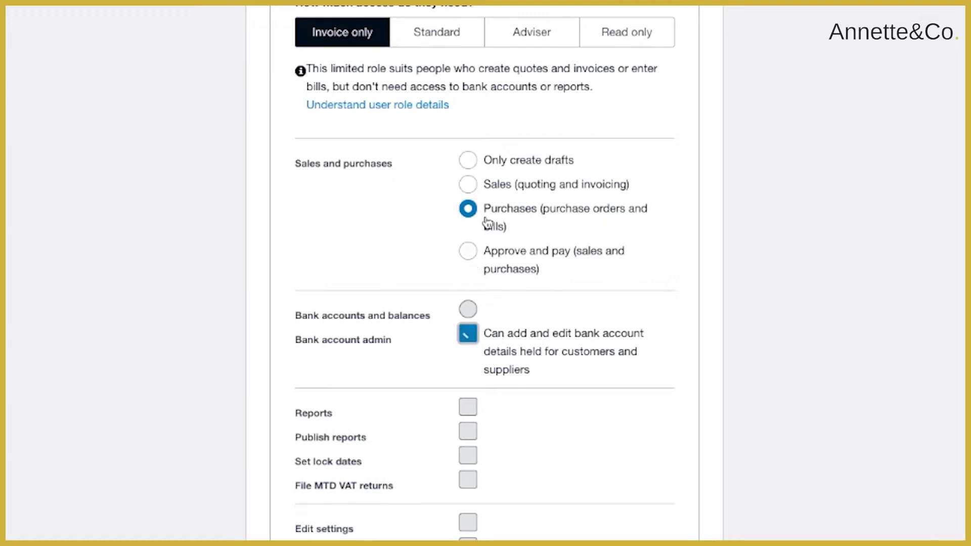
{"action": "left_click", "coordinate": [469, 253]}
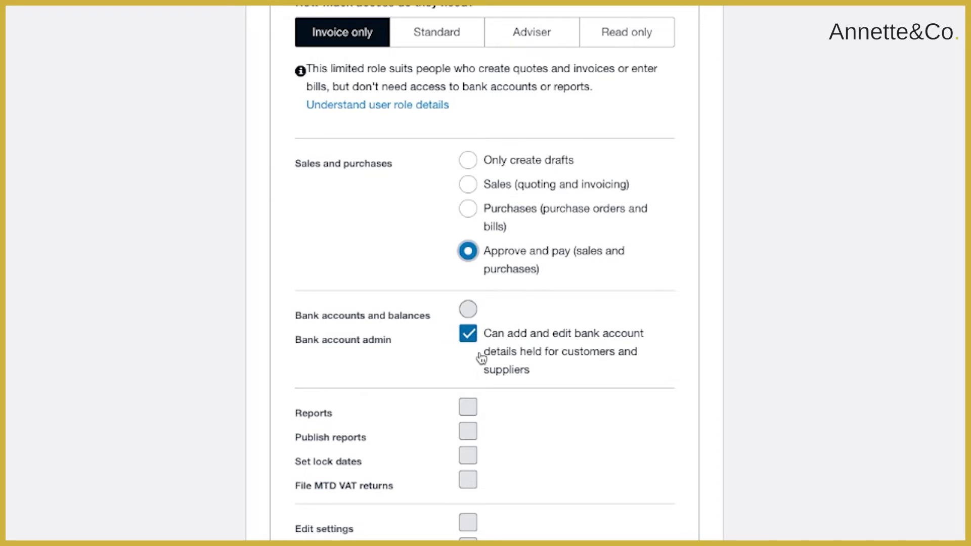
{"action": "left_click", "coordinate": [468, 161]}
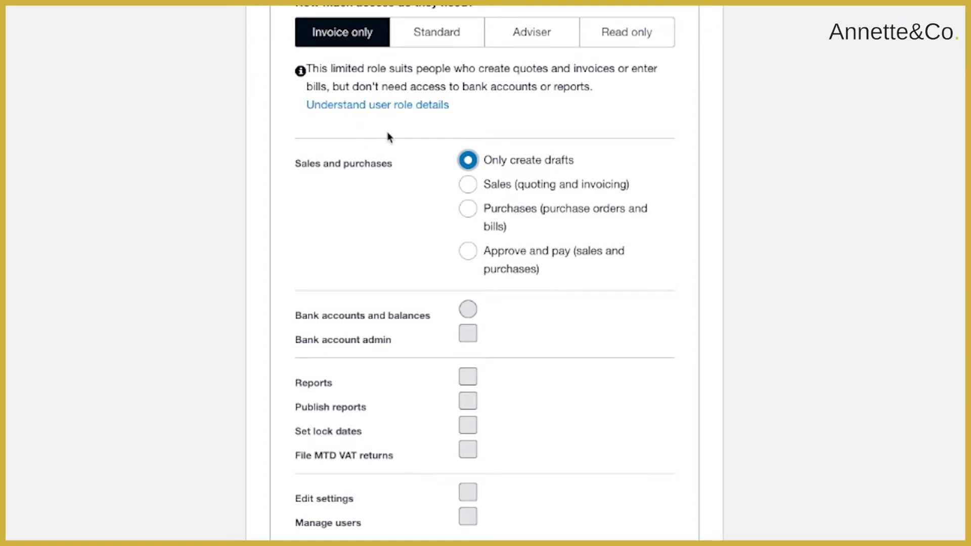
{"action": "left_click", "coordinate": [435, 32]}
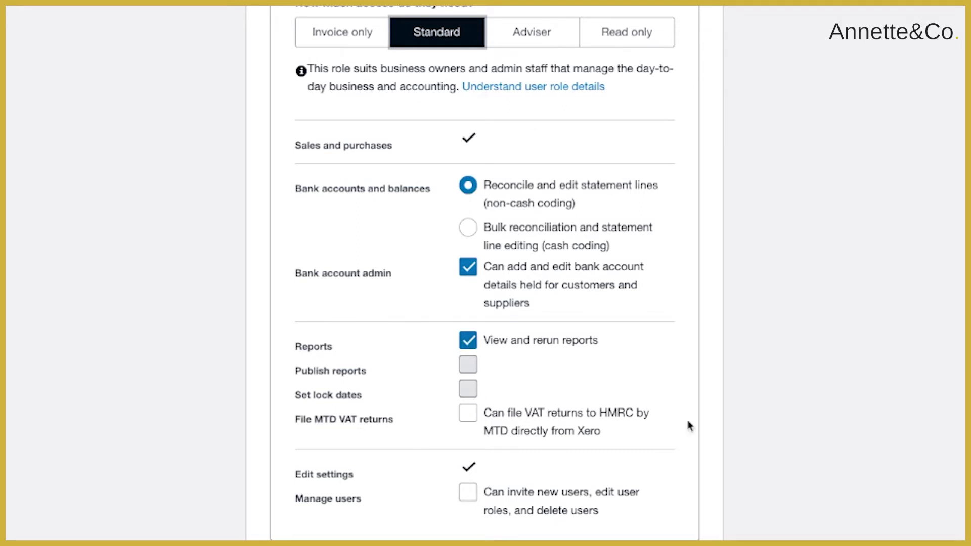
Select Adviser with File MTD VAT returns and Manage users allowed, comparing Read only along the way
{"action": "left_click", "coordinate": [537, 45]}
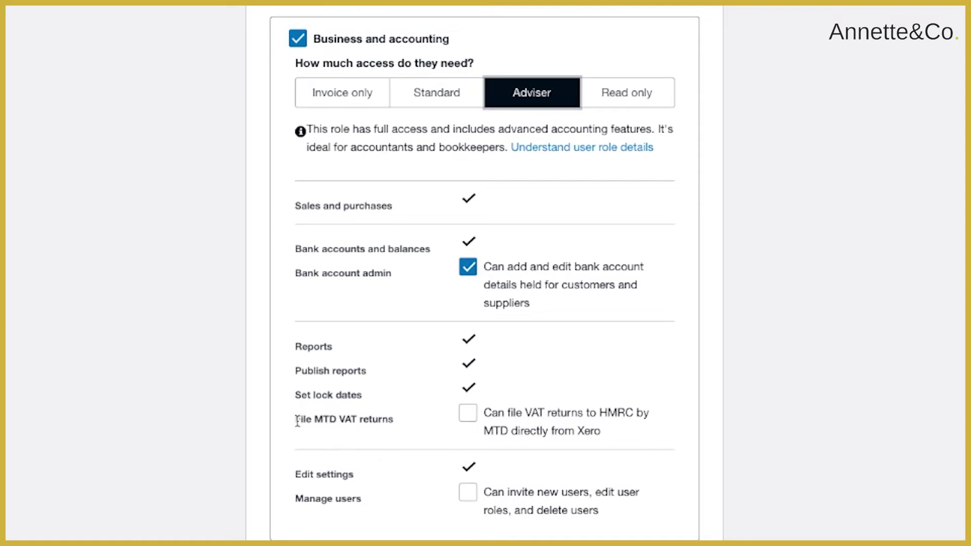
{"action": "left_click", "coordinate": [468, 412]}
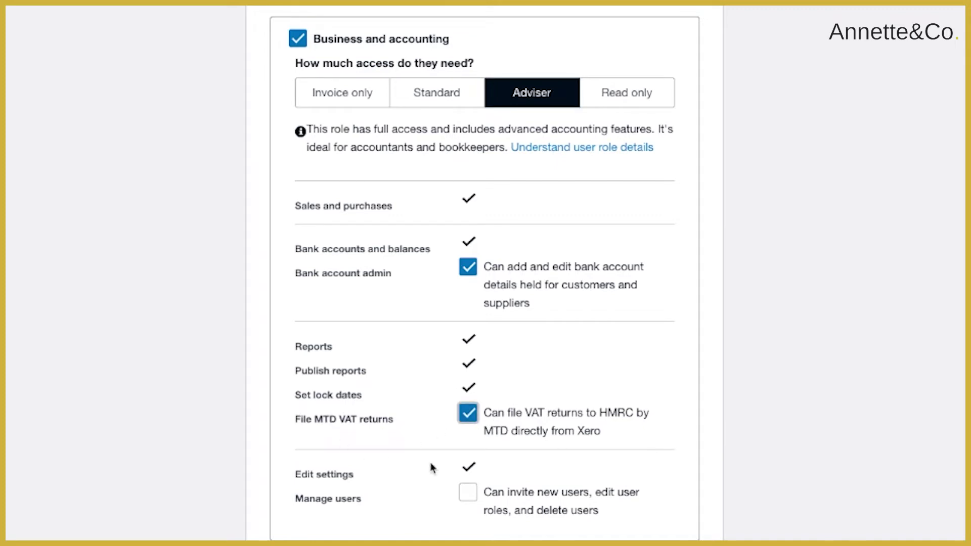
{"action": "left_click", "coordinate": [468, 493]}
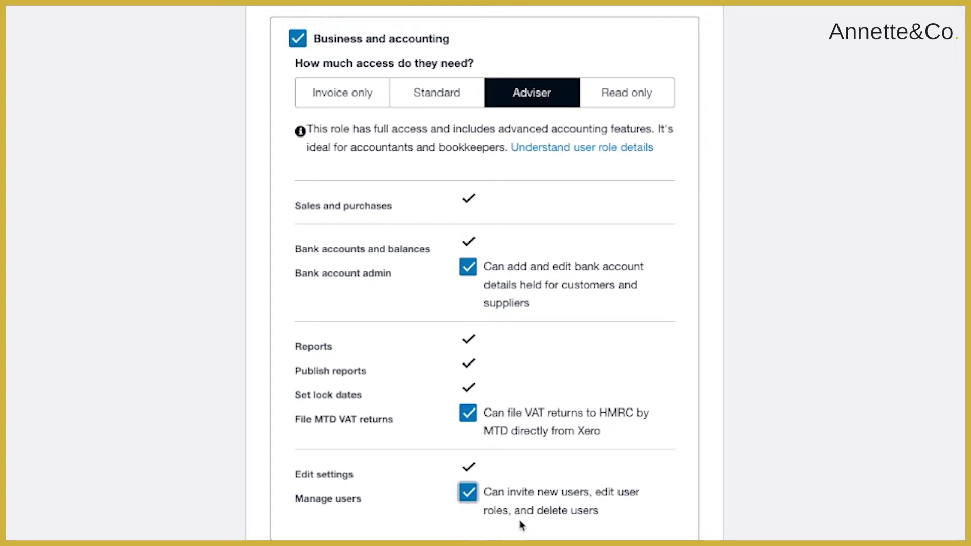
{"action": "left_click", "coordinate": [614, 94]}
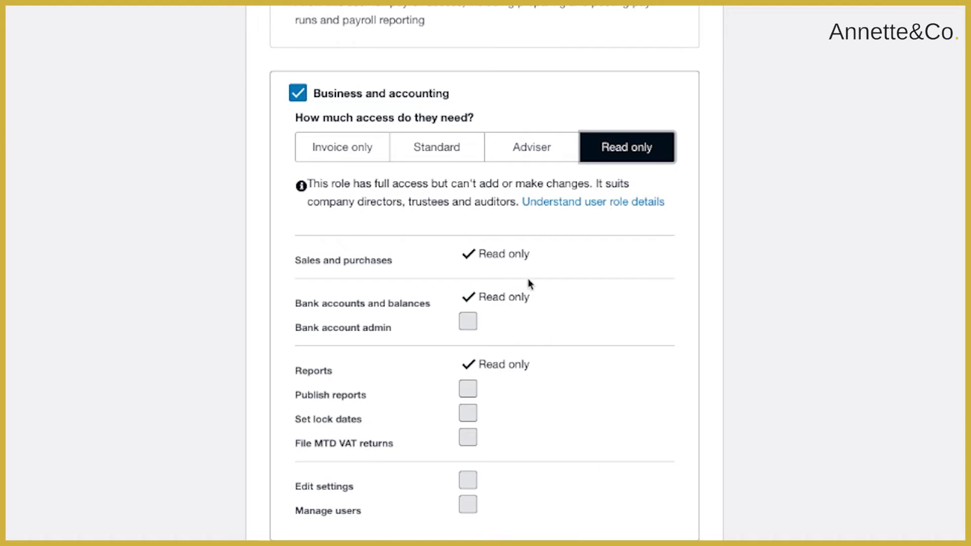
{"action": "left_click", "coordinate": [545, 154]}
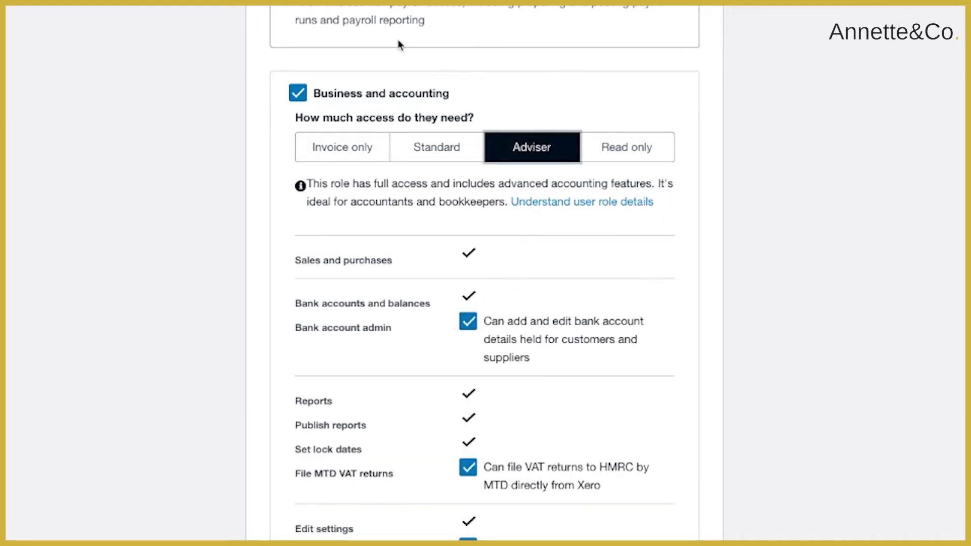
Bring up the options menu for the invited user under Pending users
{"action": "scroll", "coordinate": [362, 288], "scroll_direction": "down", "scroll_amount": 2}
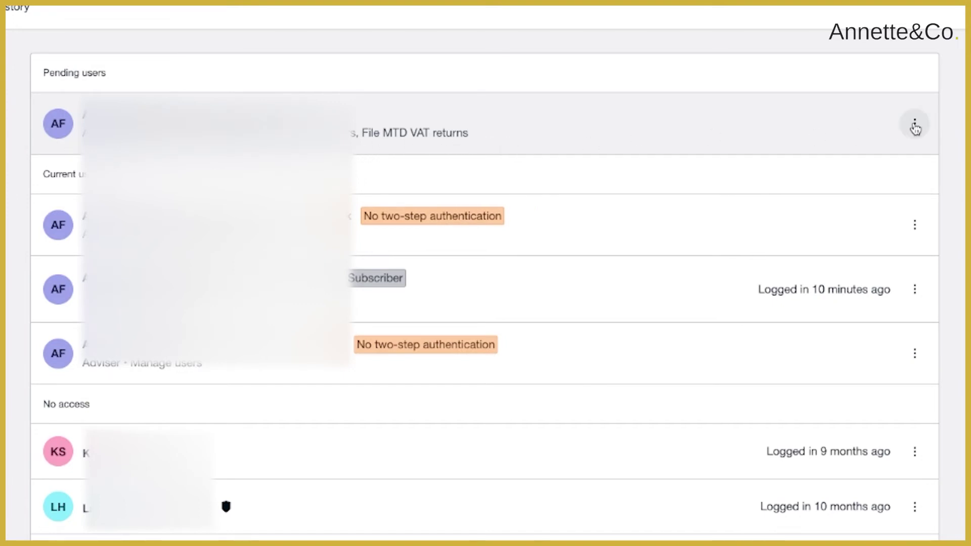
{"action": "left_click", "coordinate": [915, 124]}
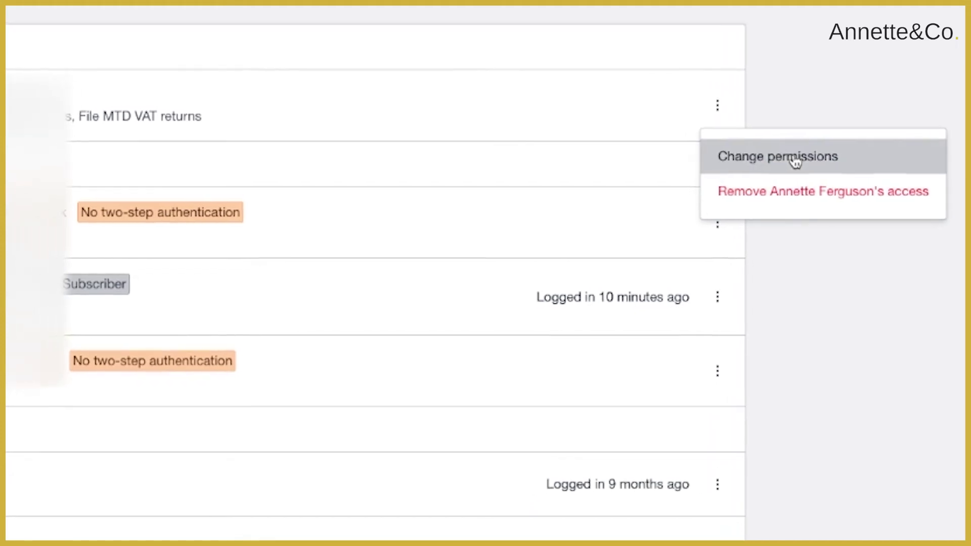
Review the pending user's Change permissions page, then return to Users and dismiss another user's menu
{"action": "left_click", "coordinate": [754, 158]}
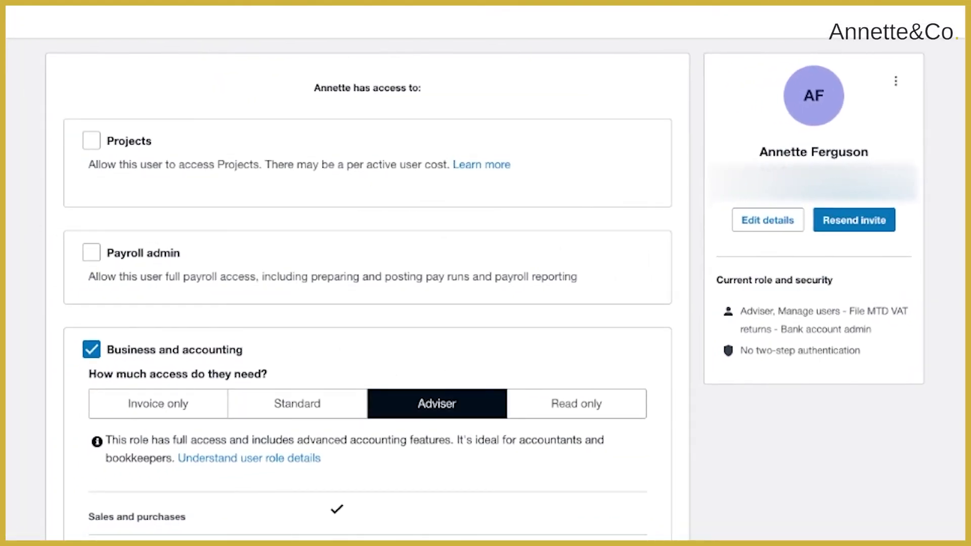
{"action": "key", "text": "alt+Left"}
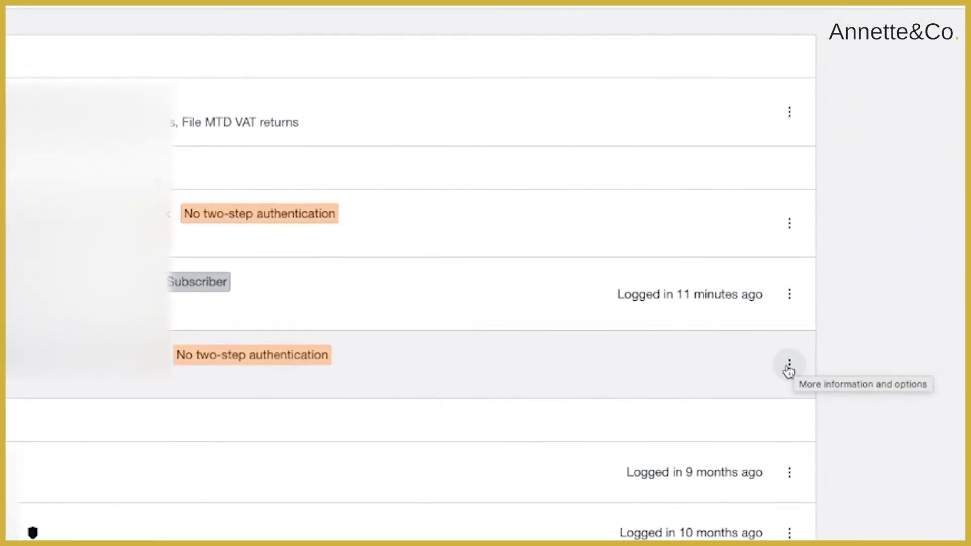
{"action": "left_click", "coordinate": [789, 369]}
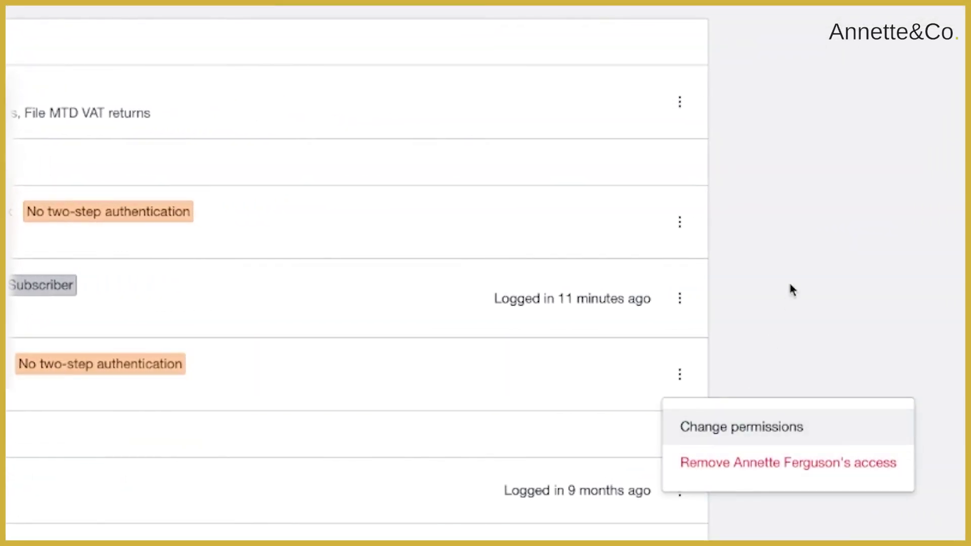
{"action": "left_click", "coordinate": [792, 289]}
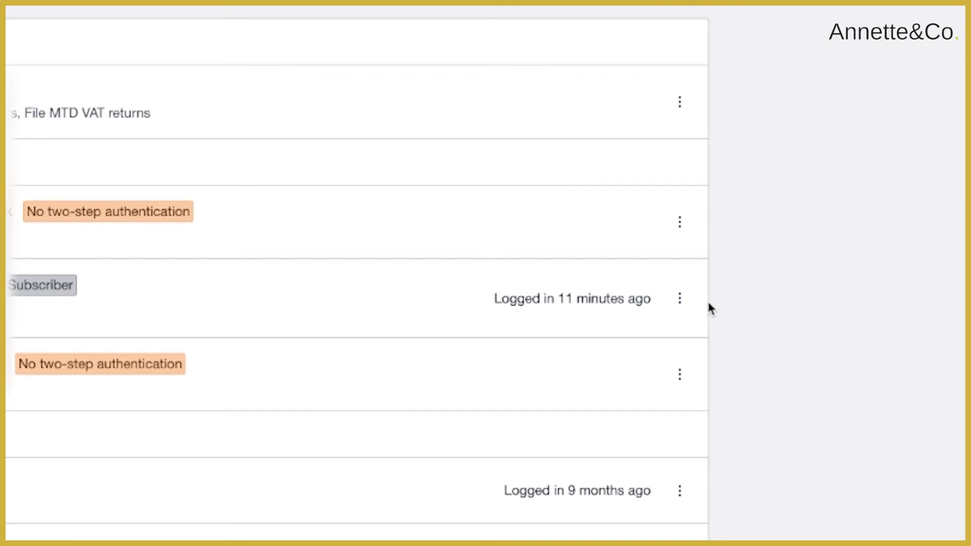